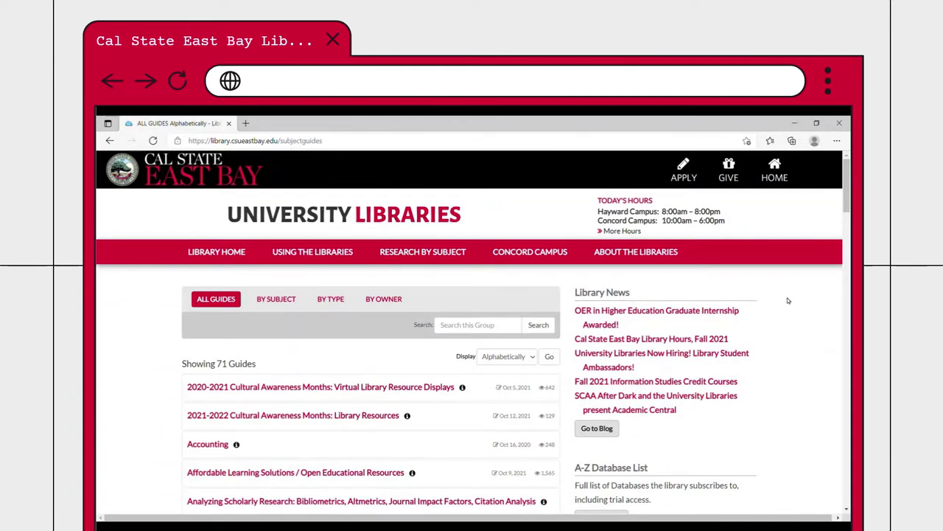
# - Open the Psychology guide in CSUEB LibGuides and launch Academic Search Complete from Getting Started
pyautogui.scroll(-3, 788, 300)
pyautogui.scroll(-5, 788, 301)
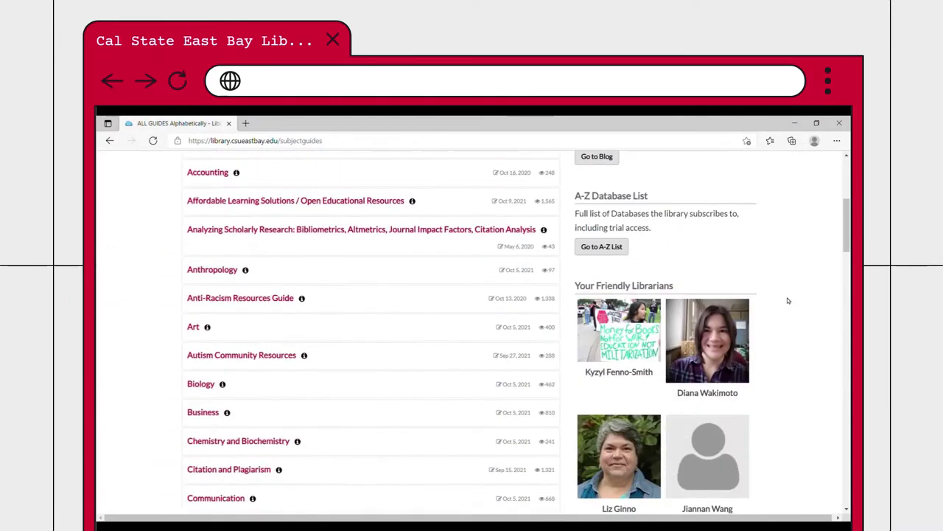
pyautogui.scroll(-5, 788, 301)
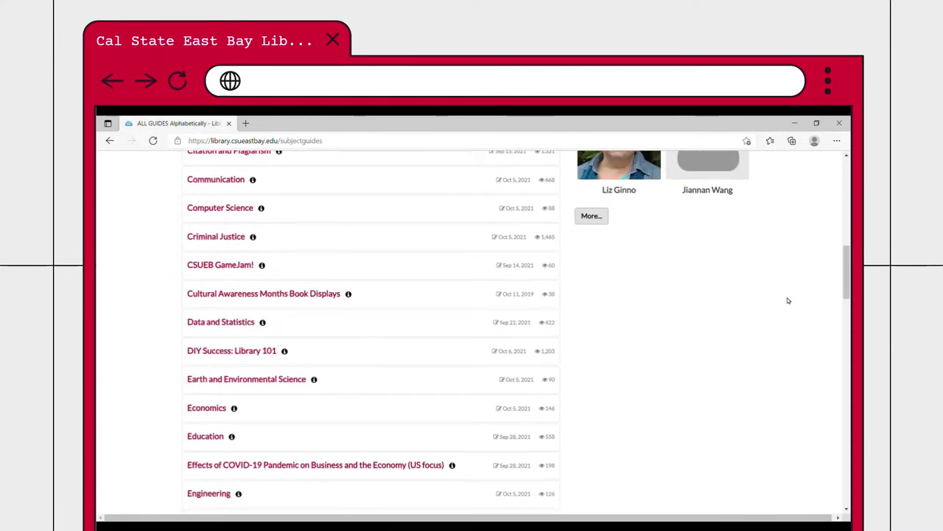
pyautogui.scroll(-5, 788, 300)
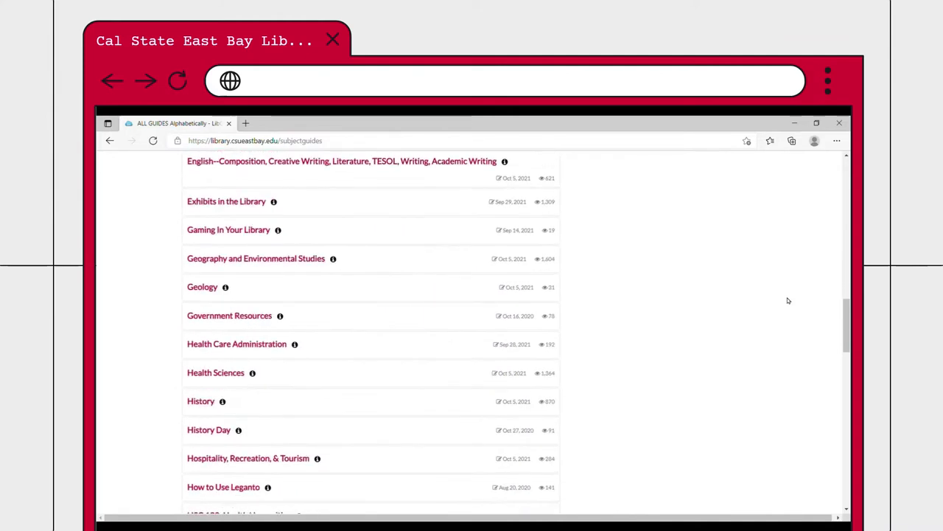
pyautogui.scroll(-5, 788, 300)
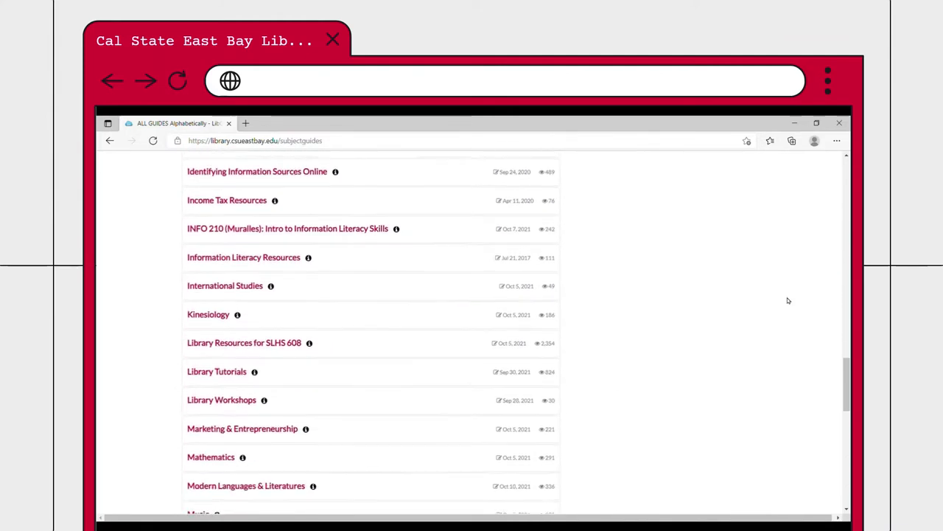
pyautogui.scroll(-1, 788, 300)
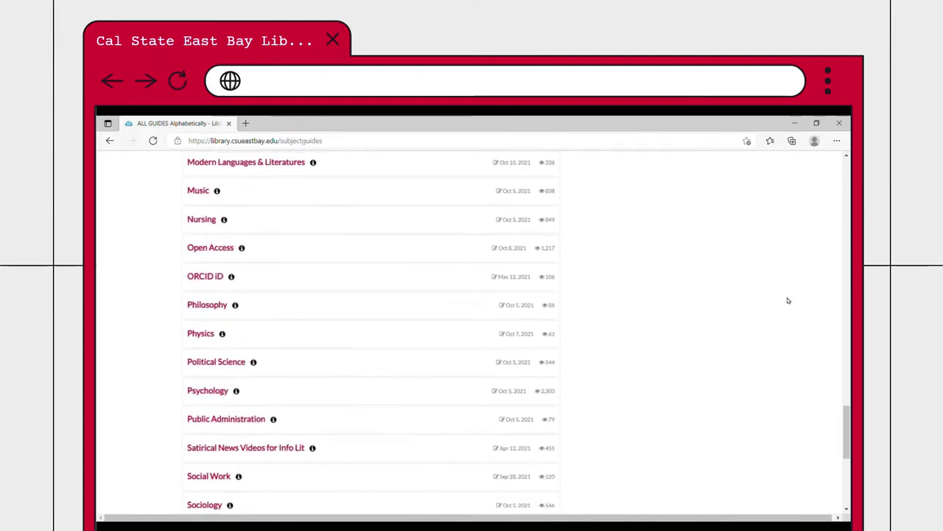
pyautogui.click(219, 395)
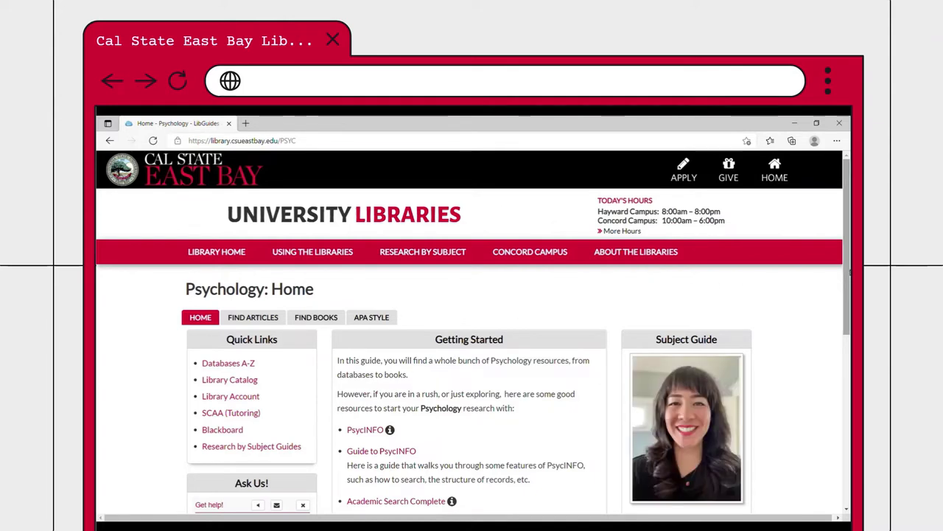
pyautogui.scroll(-3, 808, 283)
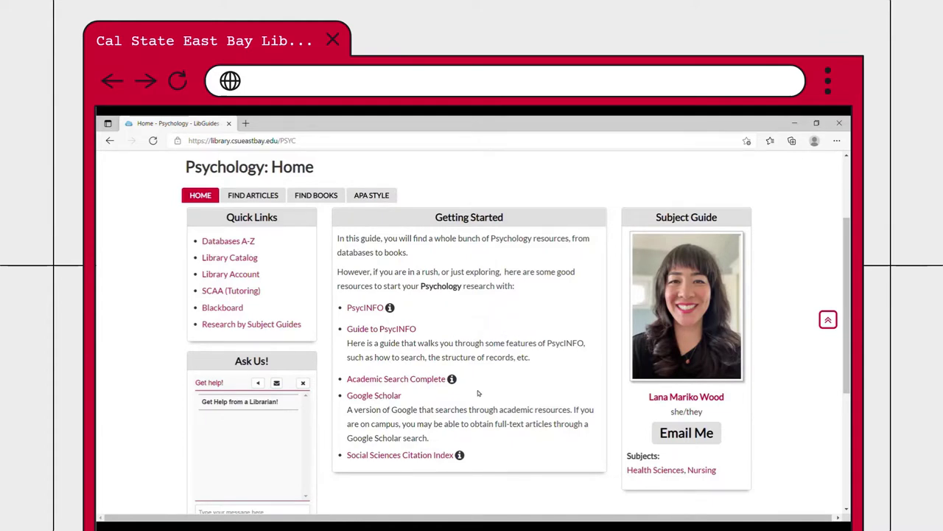
pyautogui.click(411, 383)
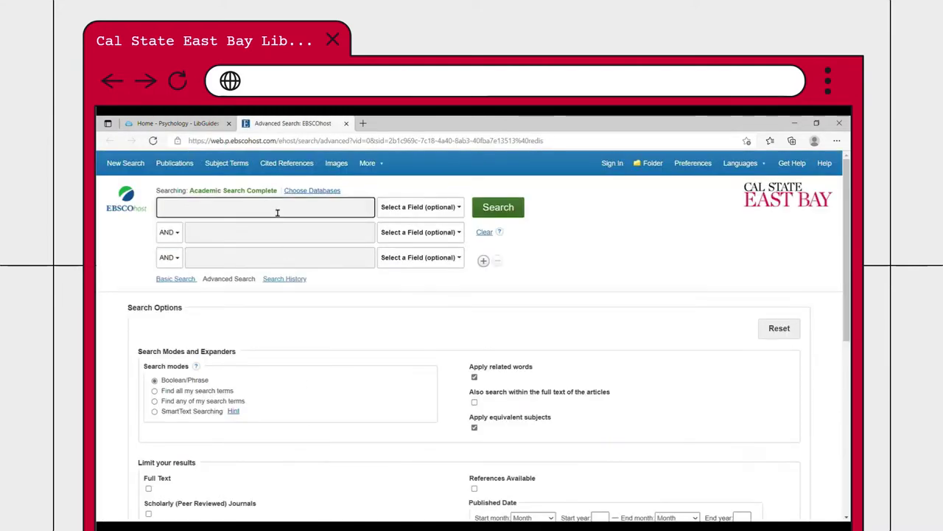
# - Search Academic Search Complete for 'art therapy older adults' from the first Advanced Search box
pyautogui.write('art t')
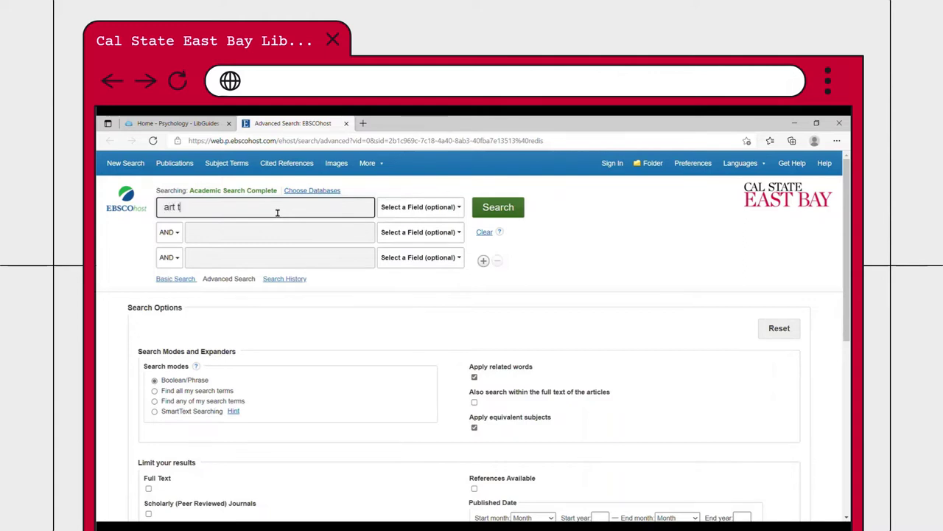
pyautogui.write('herapy older adults')
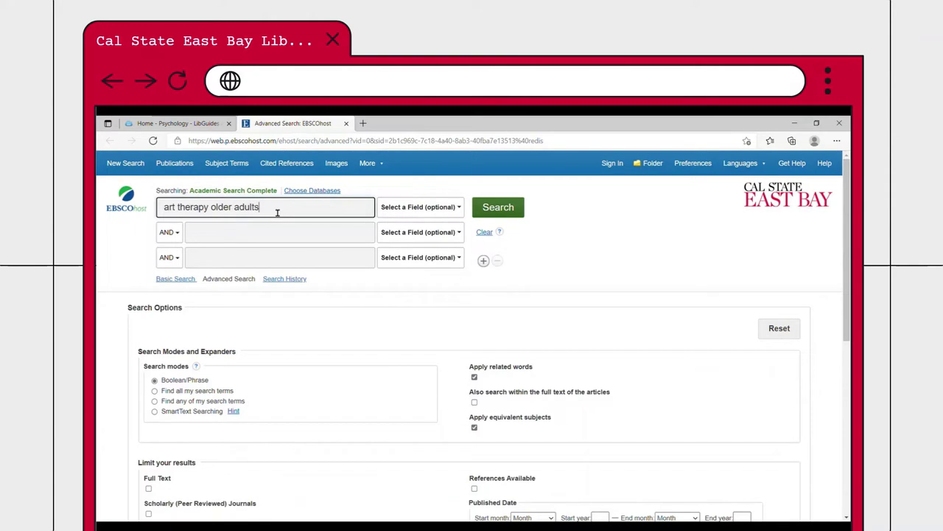
pyautogui.click(517, 207)
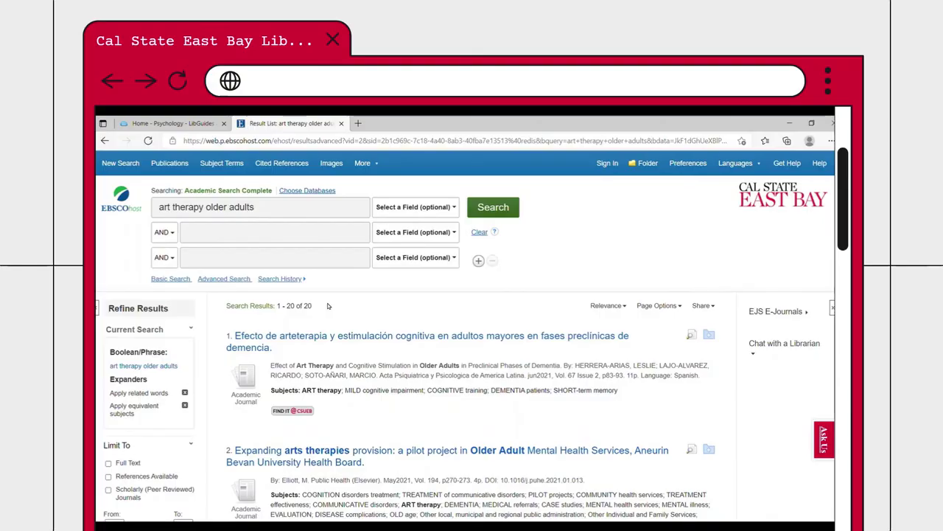
# - Split the query into 'art therapy' AND 'older adults' across two search boxes and rerun it
pyautogui.click(271, 211)
pyautogui.press('BackSpace')
pyautogui.press('BackSpace')
pyautogui.press('BackSpace')
pyautogui.press('BackSpace')
pyautogui.press('BackSpace')
pyautogui.press('BackSpace')
pyautogui.press('BackSpace')
pyautogui.press('BackSpace')
pyautogui.press('BackSpace')
pyautogui.press('BackSpace')
pyautogui.press('BackSpace')
pyautogui.press('BackSpace')
pyautogui.press('BackSpace')
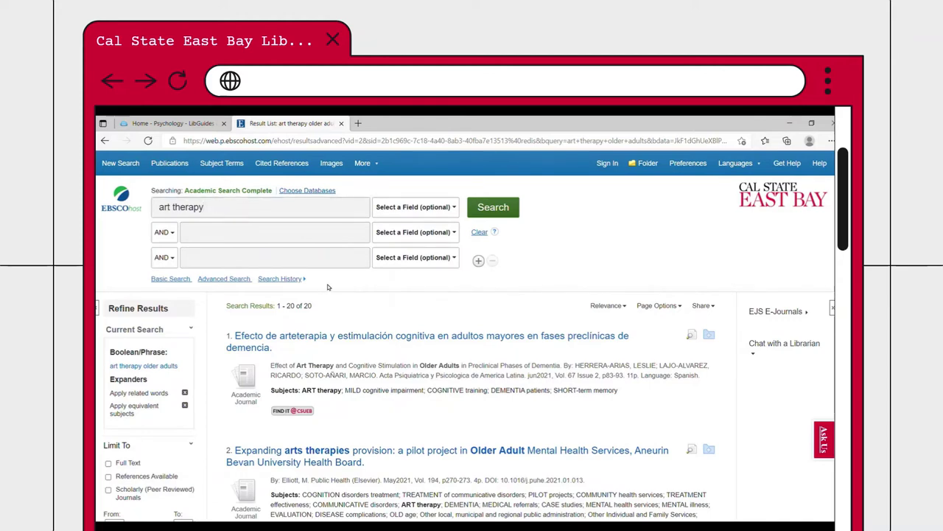
pyautogui.click(262, 233)
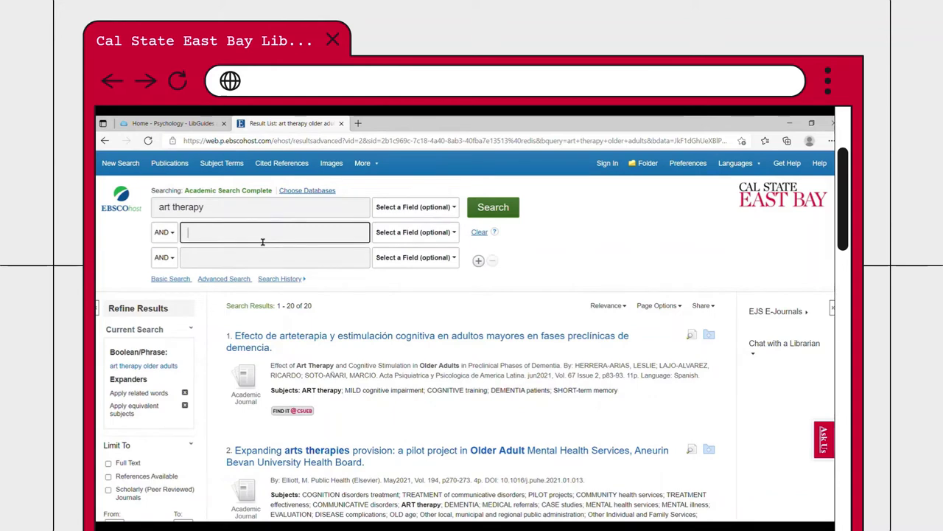
pyautogui.write('older adults')
pyautogui.click(510, 207)
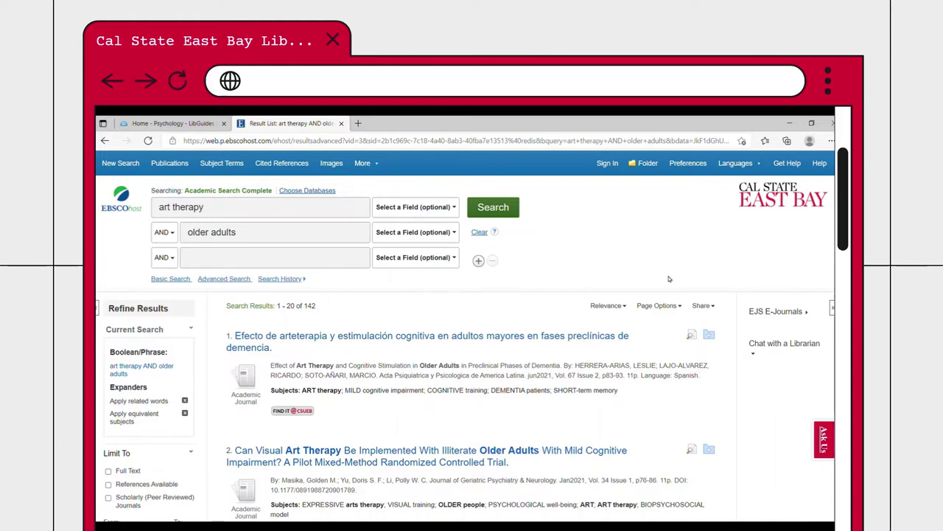
pyautogui.scroll(-5, 464, 335)
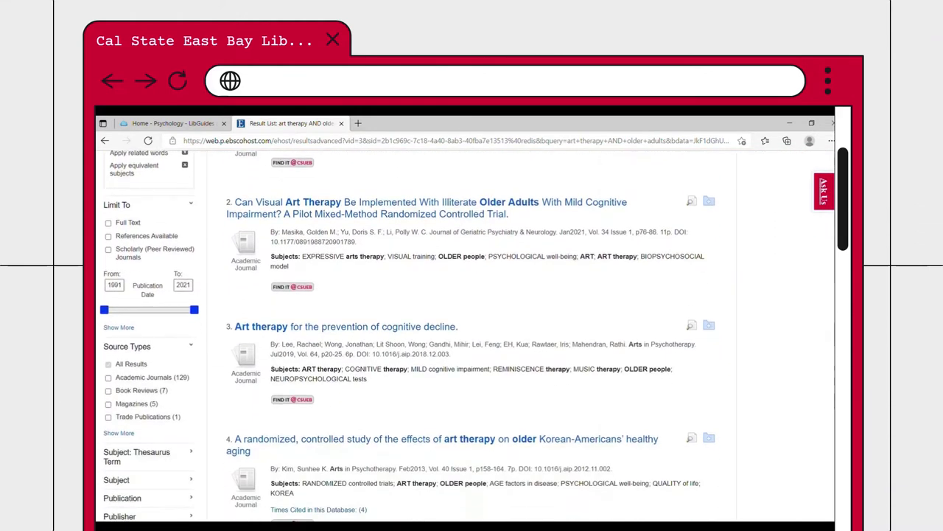
pyautogui.scroll(-5, 464, 336)
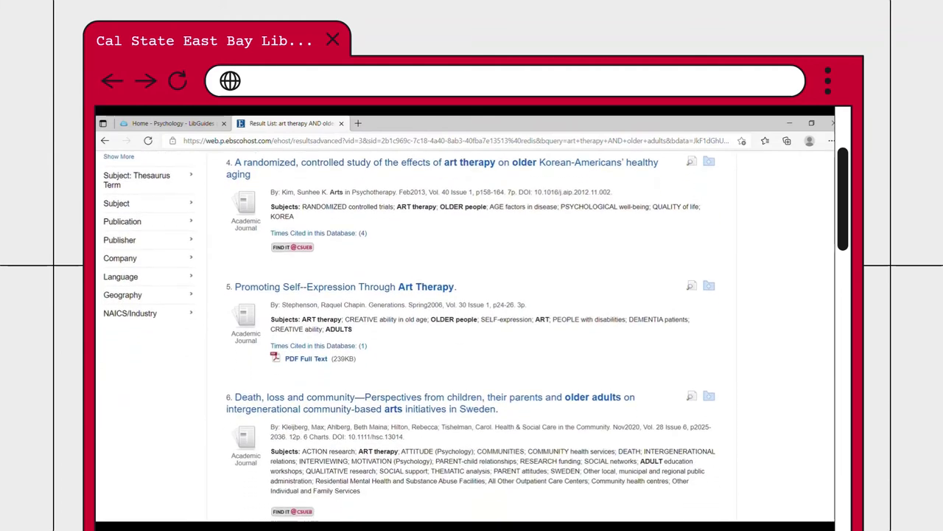
pyautogui.scroll(-5, 464, 336)
pyautogui.scroll(-1, 464, 335)
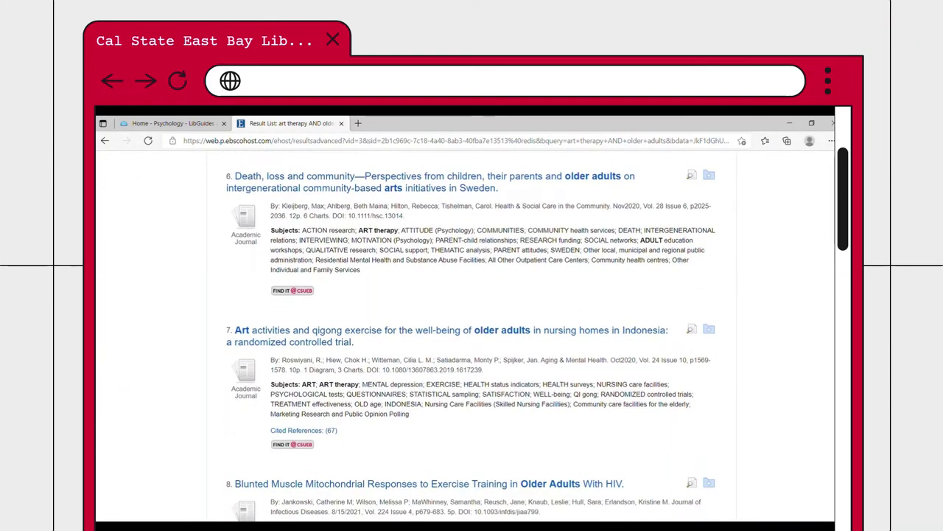
pyautogui.scroll(-1, 465, 335)
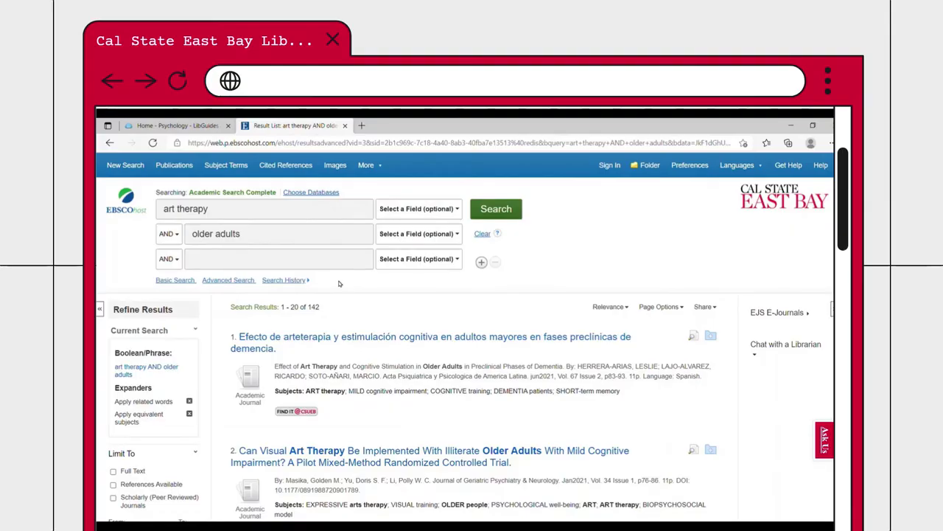
# - Wrap 'art therapy' and 'older adults' in double quotes and rerun the search
pyautogui.click(164, 210)
pyautogui.write('"')
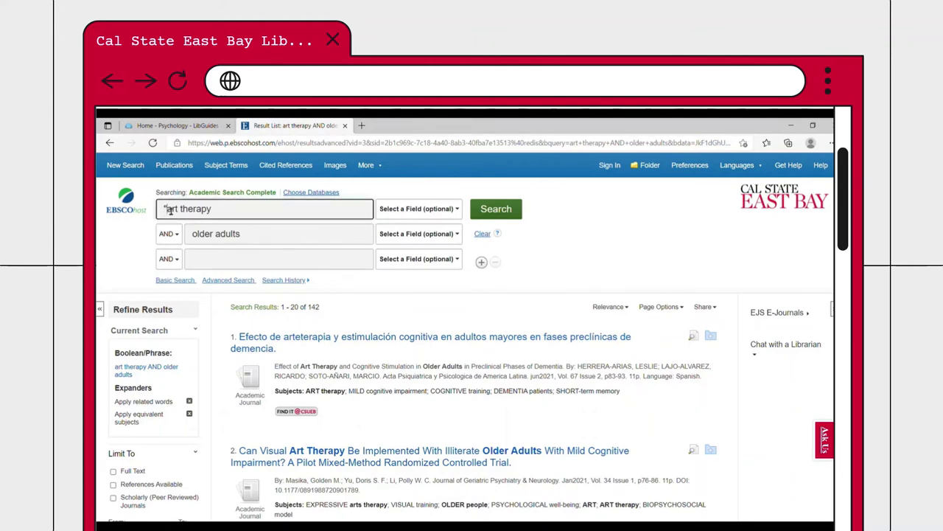
pyautogui.click(241, 212)
pyautogui.click(194, 235)
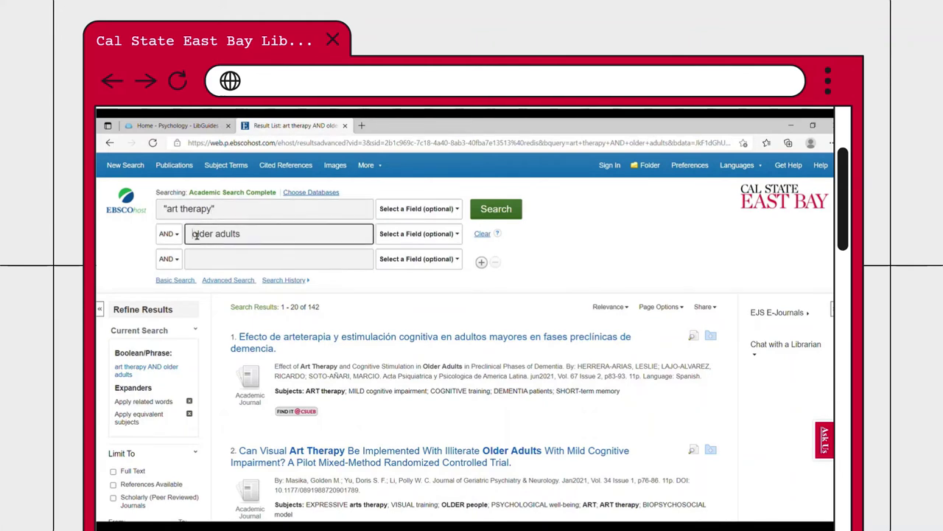
pyautogui.write('"')
pyautogui.click(257, 244)
pyautogui.write('"')
pyautogui.click(510, 215)
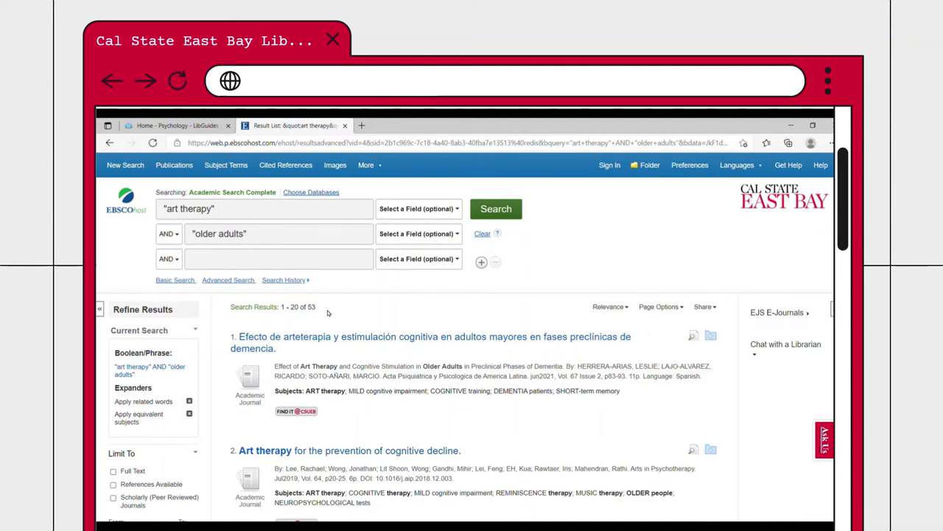
pyautogui.scroll(-2, 330, 312)
pyautogui.scroll(-2, 327, 312)
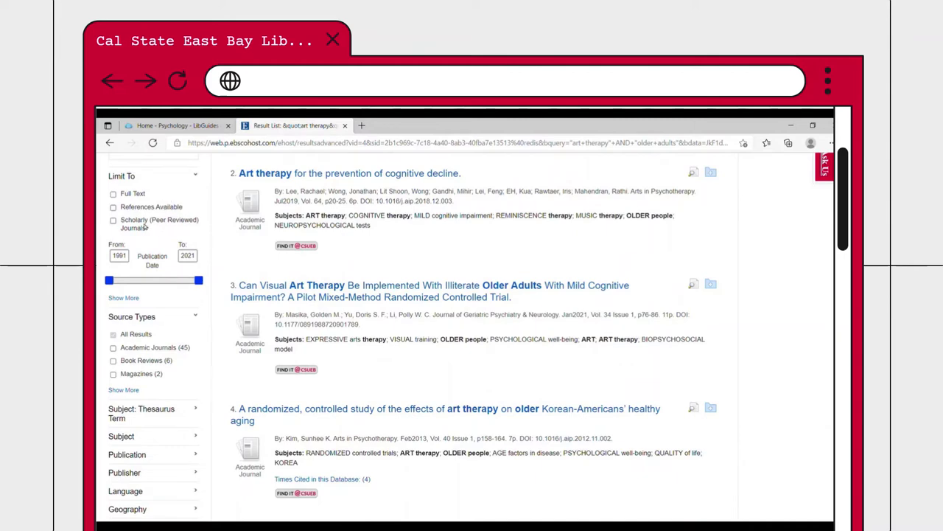
# - Limit results to Scholarly (Peer Reviewed) Journals, publication years 2011–2021, and English language
pyautogui.click(114, 222)
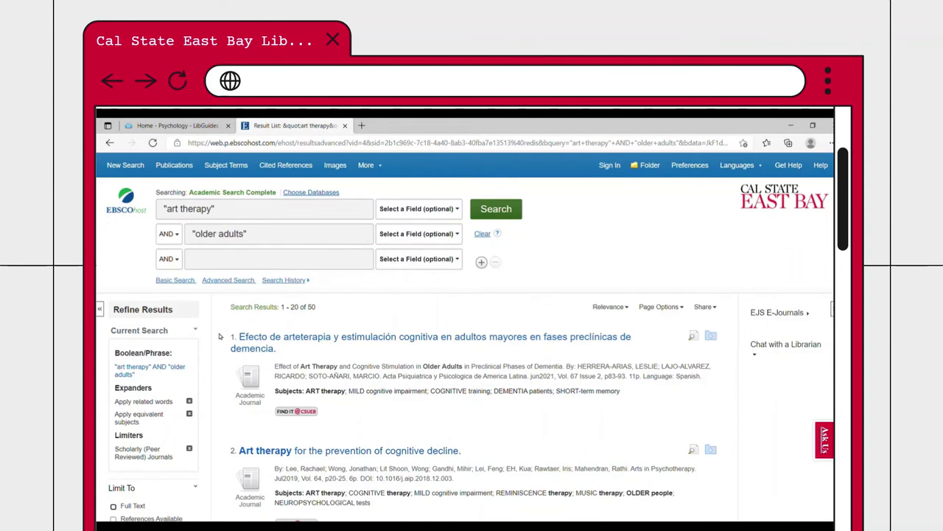
pyautogui.scroll(-3, 218, 342)
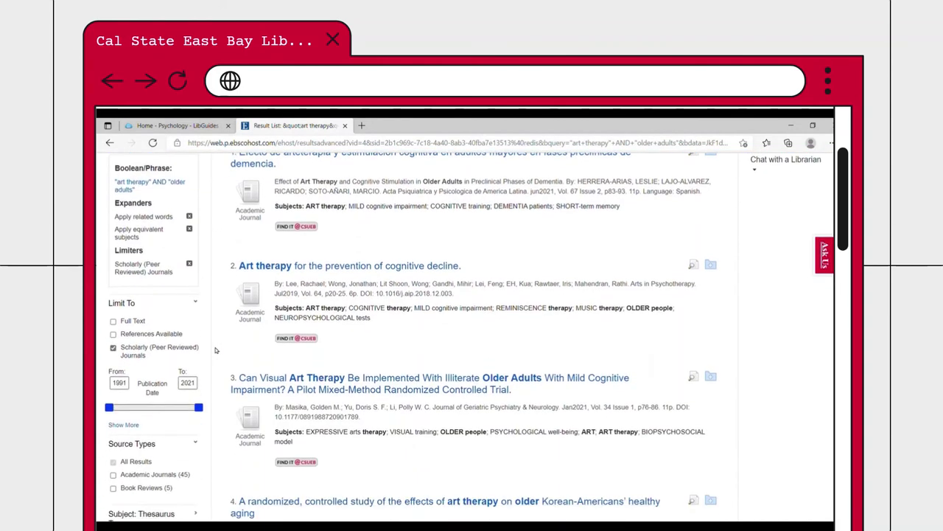
pyautogui.scroll(-3, 216, 350)
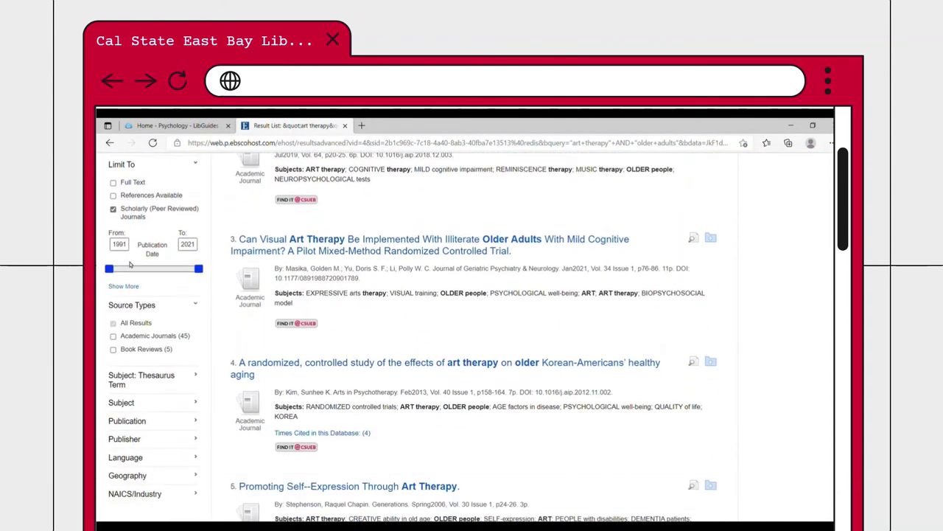
pyautogui.moveTo(109, 270); pyautogui.dragTo(168, 269)
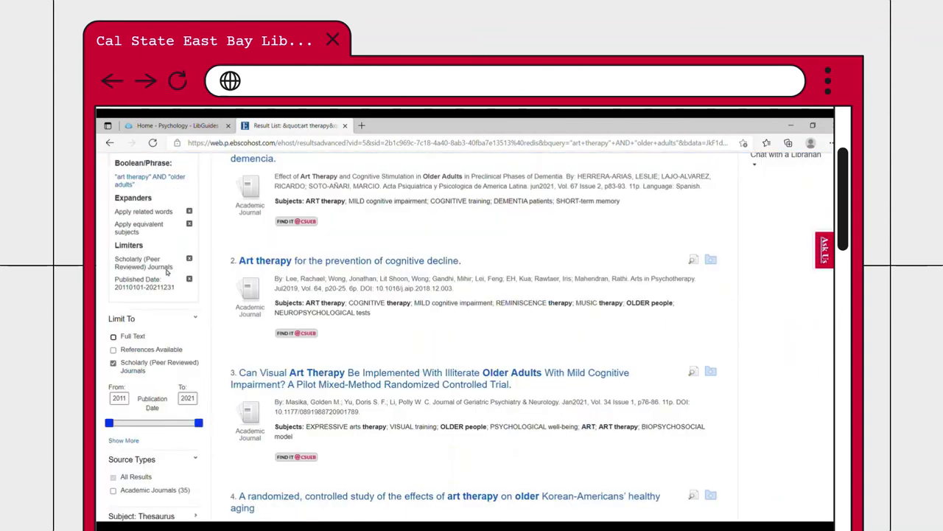
pyautogui.scroll(-2, 217, 383)
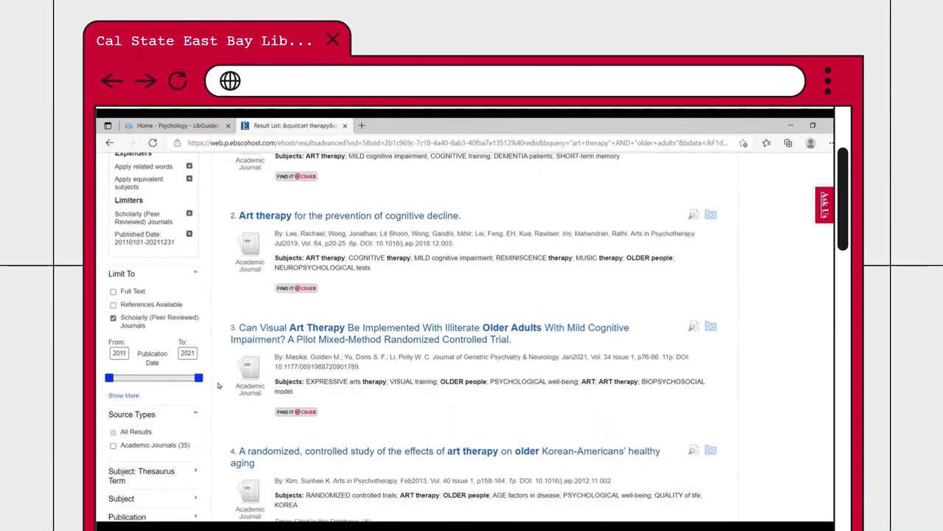
pyautogui.scroll(-2, 218, 385)
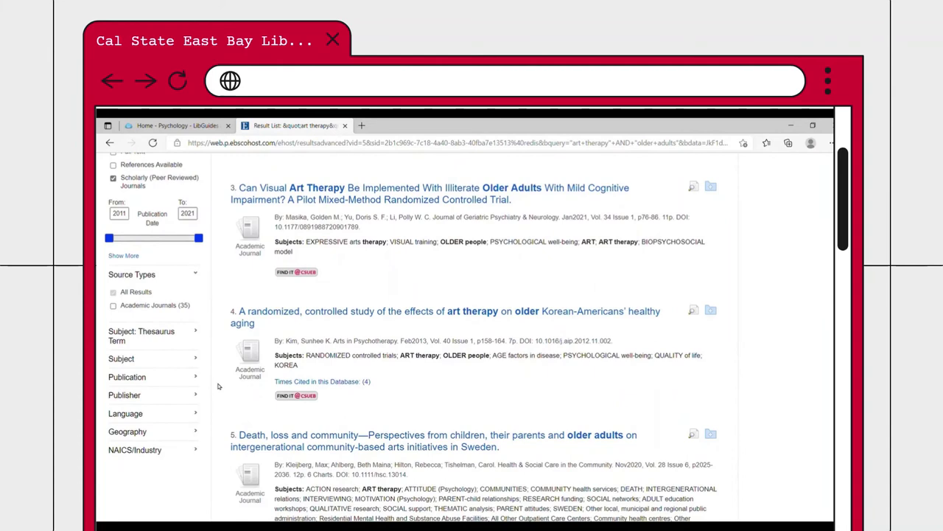
pyautogui.click(197, 418)
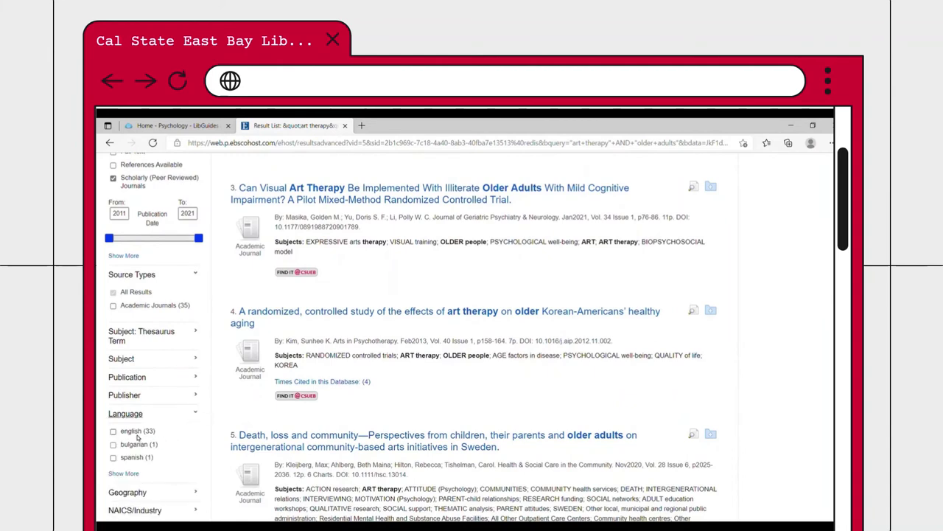
pyautogui.click(113, 431)
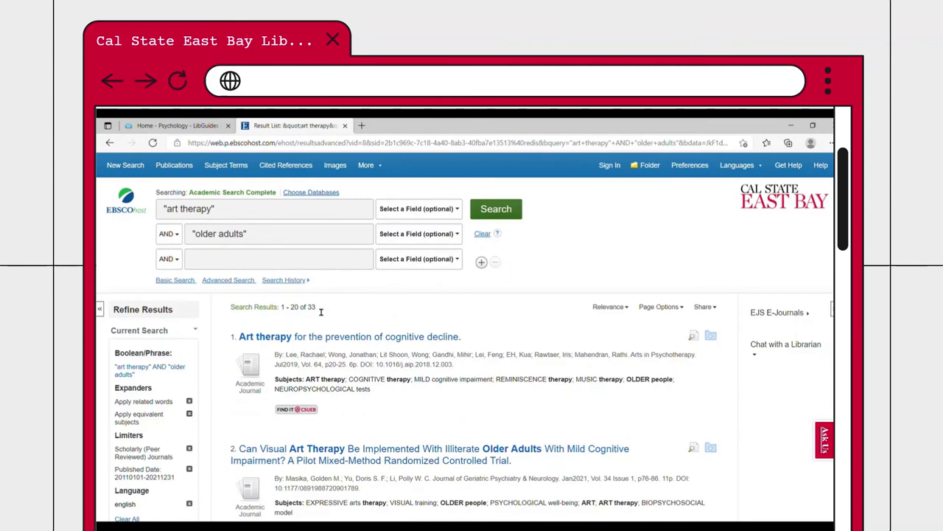
pyautogui.click(438, 464)
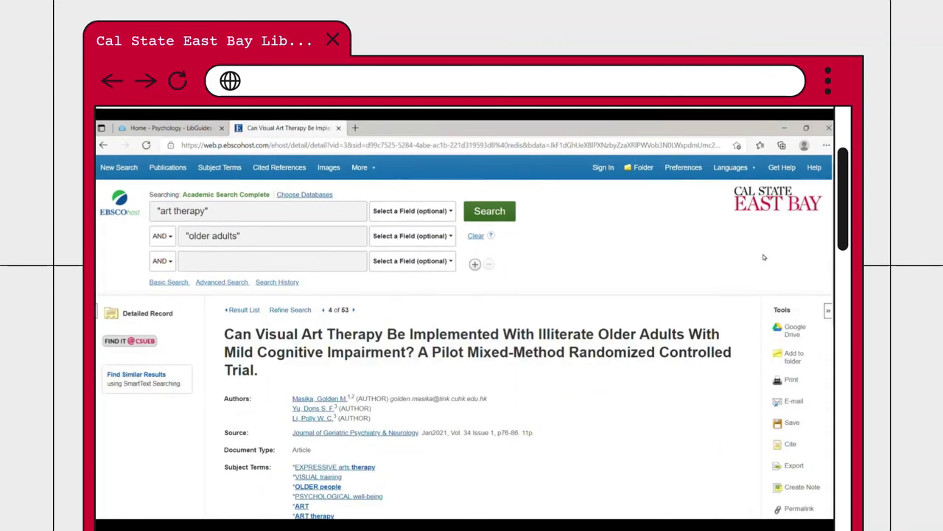
pyautogui.scroll(-3, 764, 257)
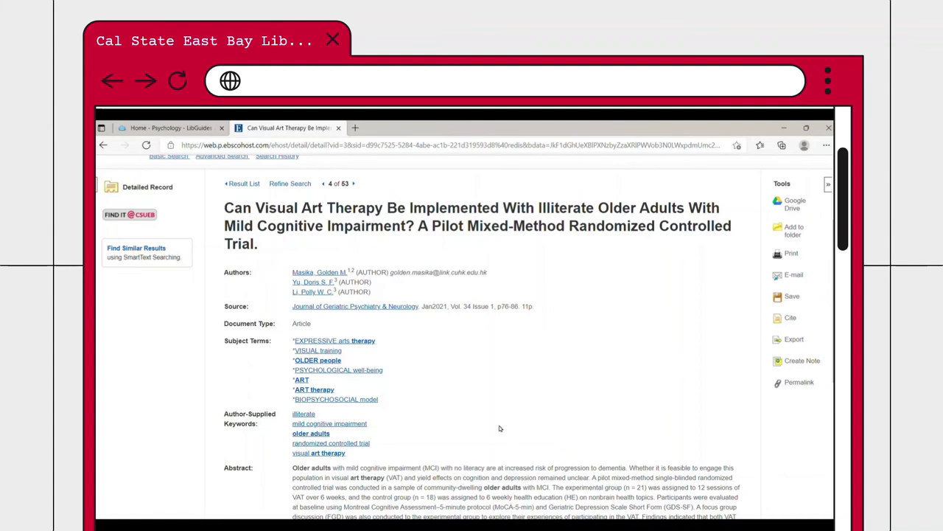
pyautogui.click(145, 219)
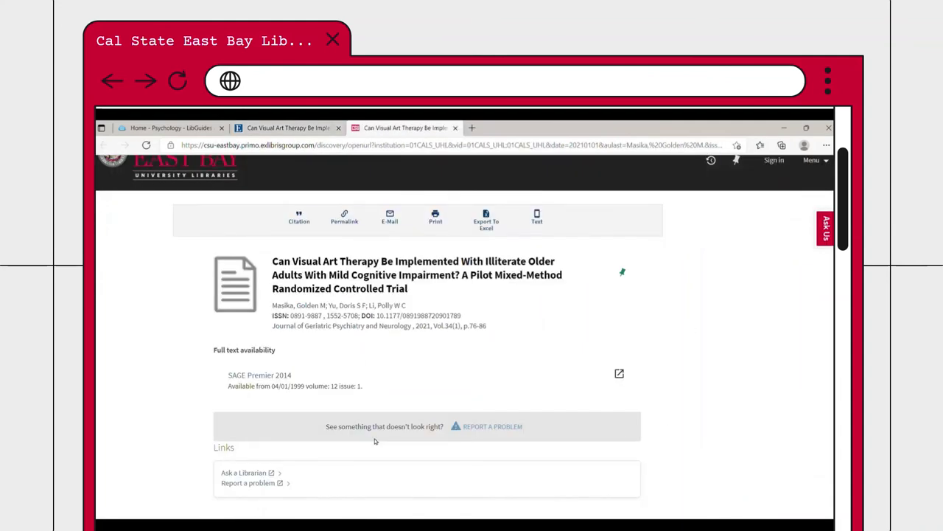
pyautogui.click(259, 376)
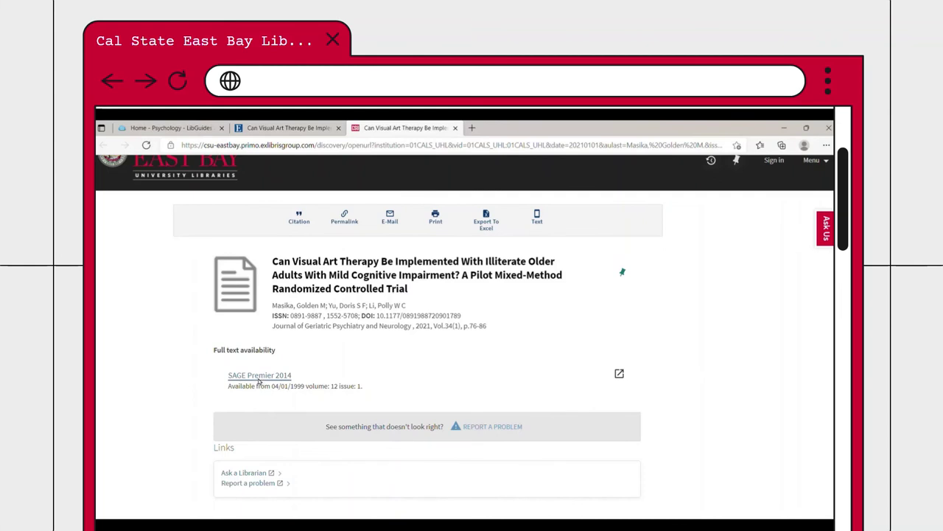